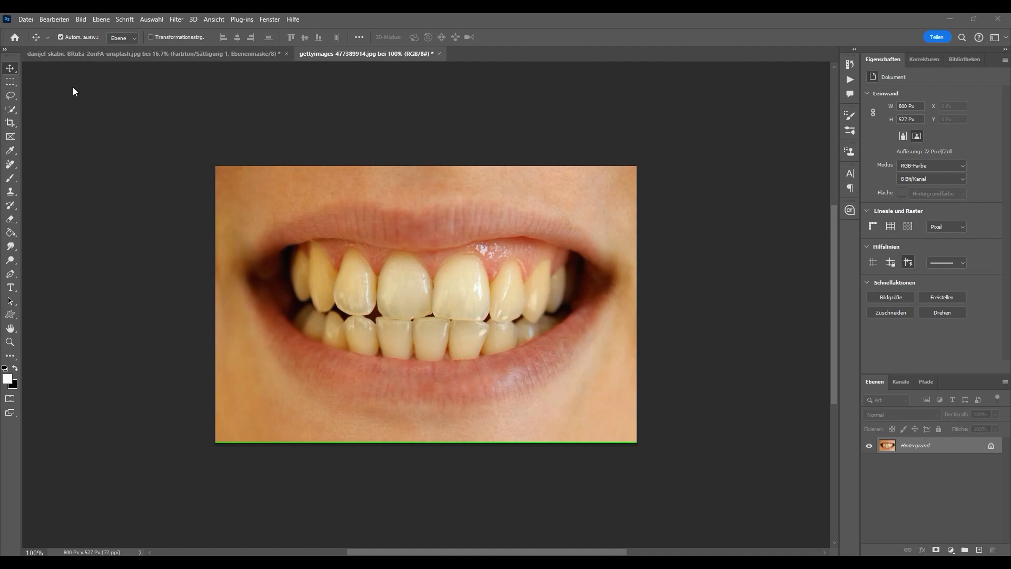
- Switch to the plain Lasso tool and clear the accidental small selection
left_click(13, 101)
right_click(13, 99)
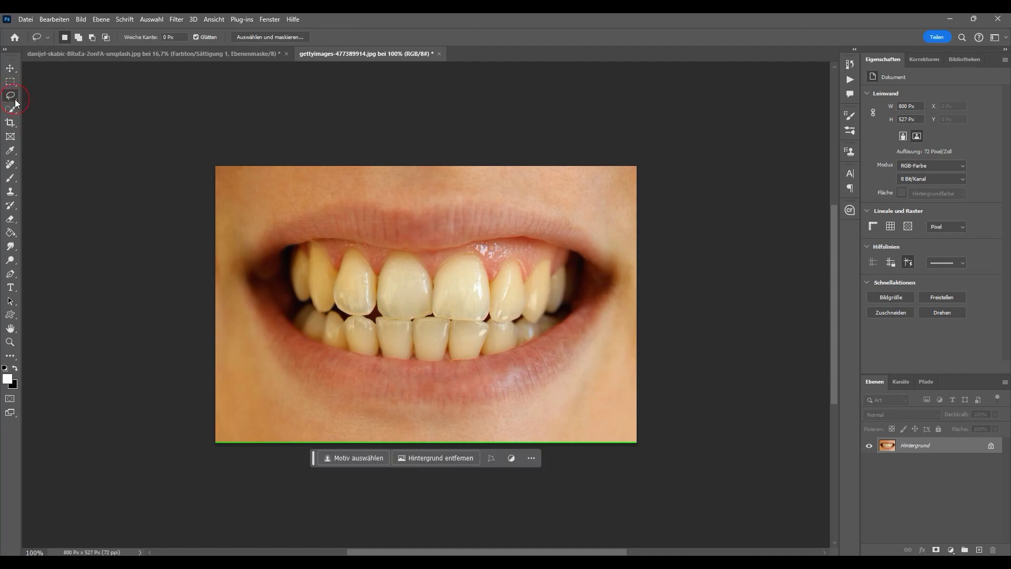
left_click(63, 97)
left_click_drag(286, 259, 315, 246)
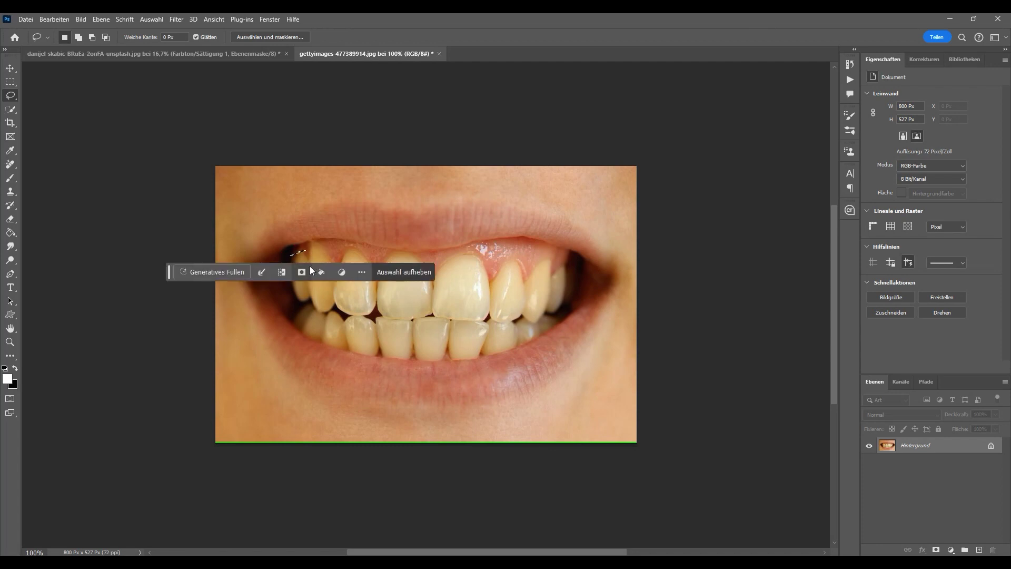
key("ctrl+d")
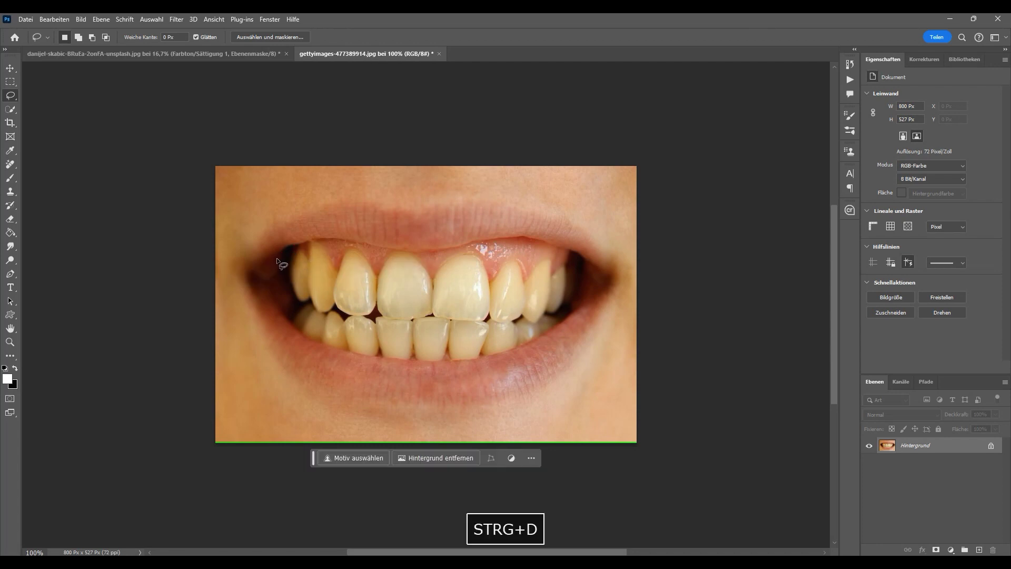
- Draw a closed lasso outline around both rows of teeth between the lips
left_click_drag(283, 254, 300, 245)
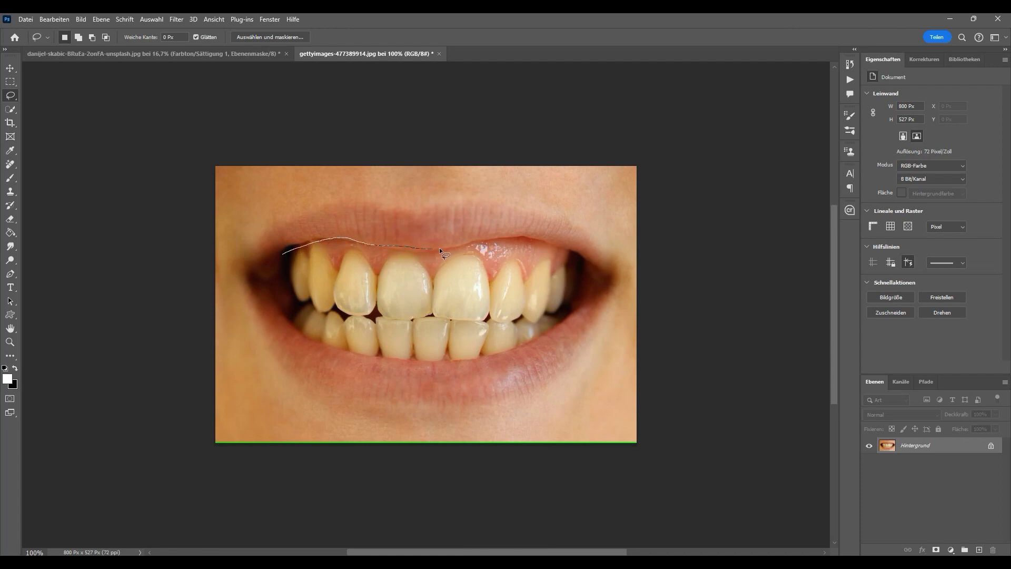
left_click_drag(564, 249, 579, 296)
left_click_drag(561, 326, 552, 334)
mouse_move(275, 319)
left_mouse_down()
mouse_move(267, 281)
mouse_move(284, 259)
left_mouse_up()
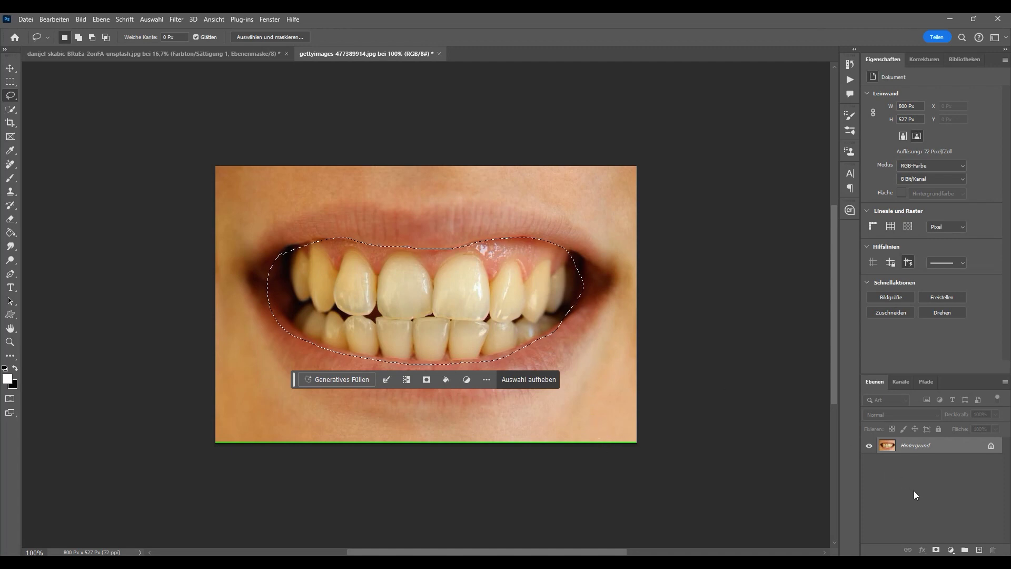
left_click(951, 550)
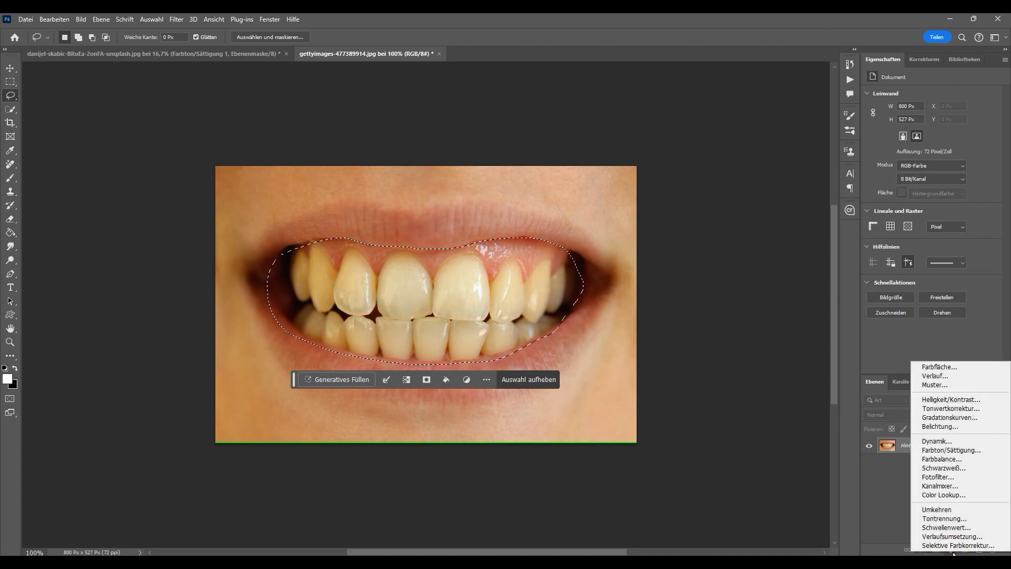
- Add the Farbton/Sättigung 1 adjustment layer, its mask limited to the teeth selection
left_click(962, 451)
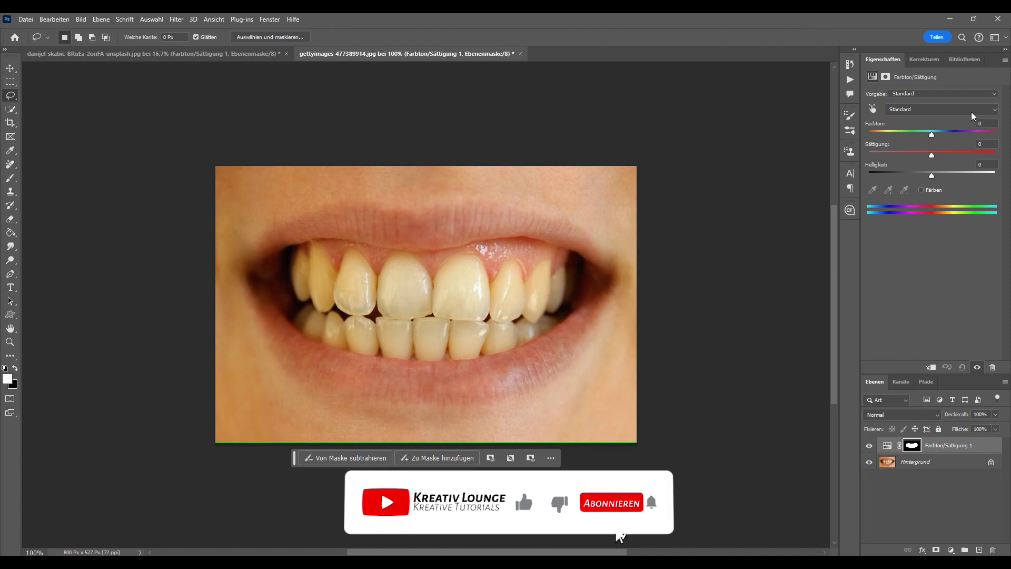
left_click(995, 111)
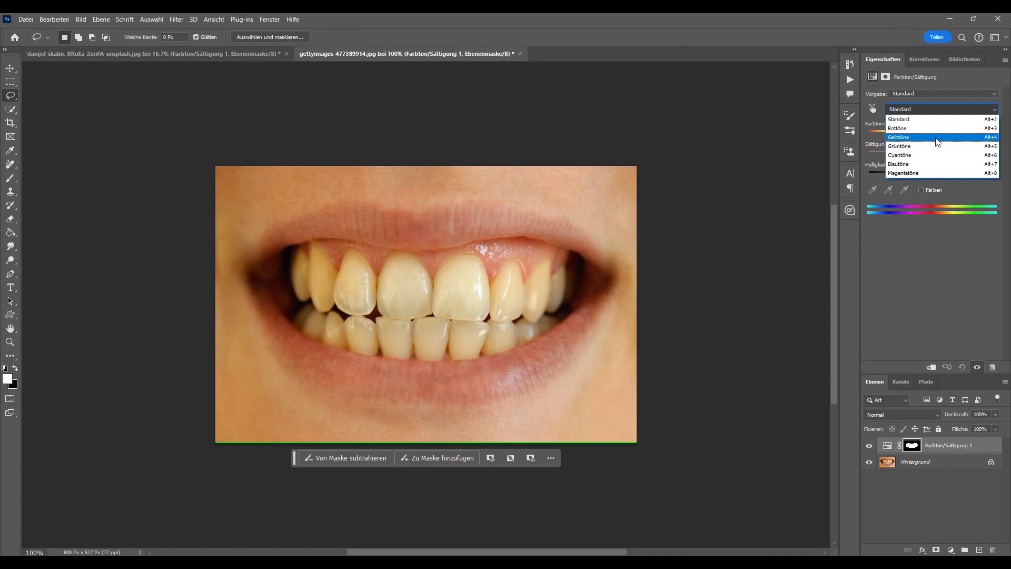
- Set the Gelbtöne range to Sättigung −100 and Helligkeit +100
left_click(936, 138)
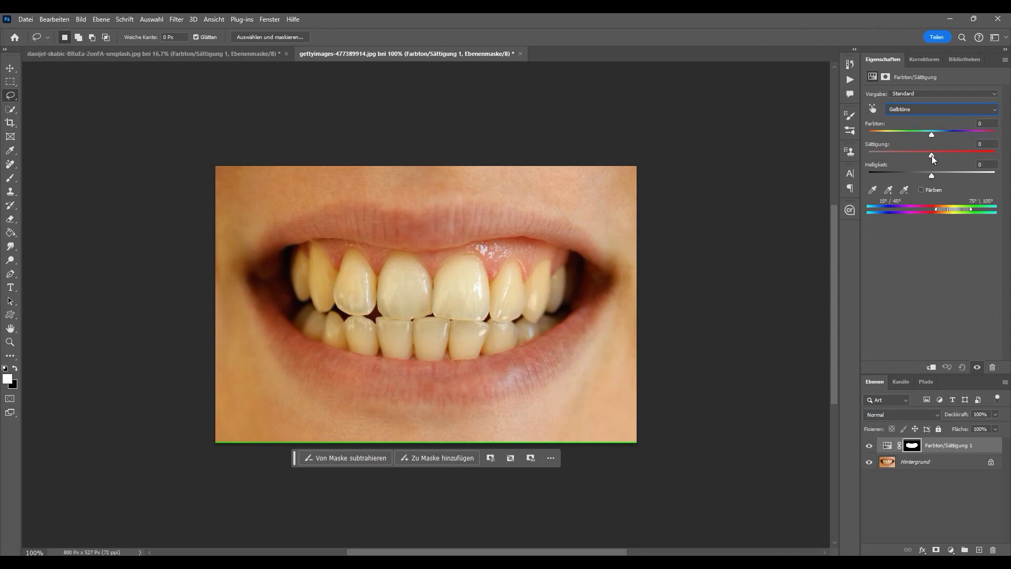
left_click_drag(931, 156, 877, 161)
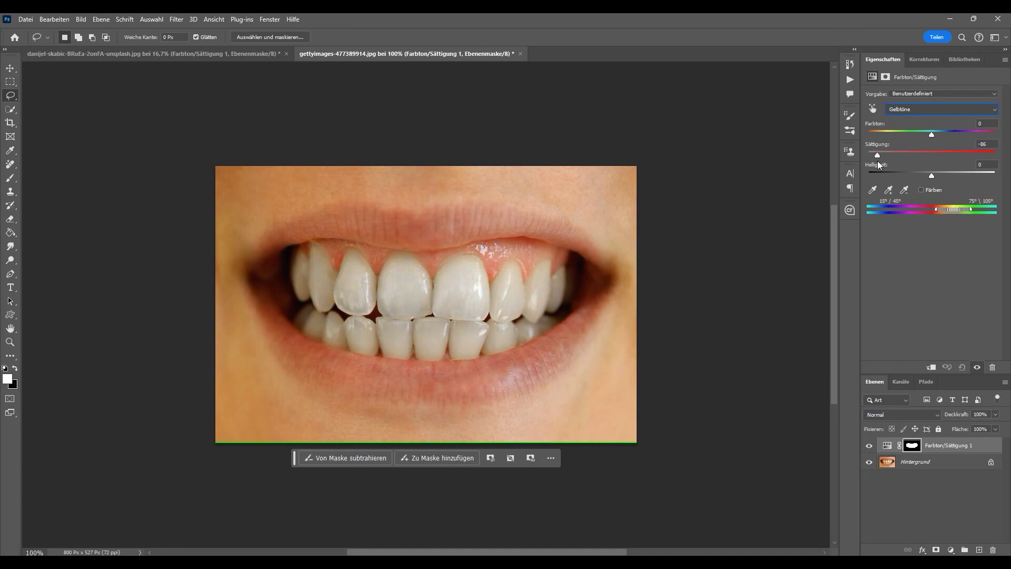
mouse_move(869, 156)
left_mouse_down()
mouse_move(889, 167)
mouse_move(994, 165)
mouse_move(863, 170)
left_mouse_up()
left_click_drag(932, 176, 1010, 186)
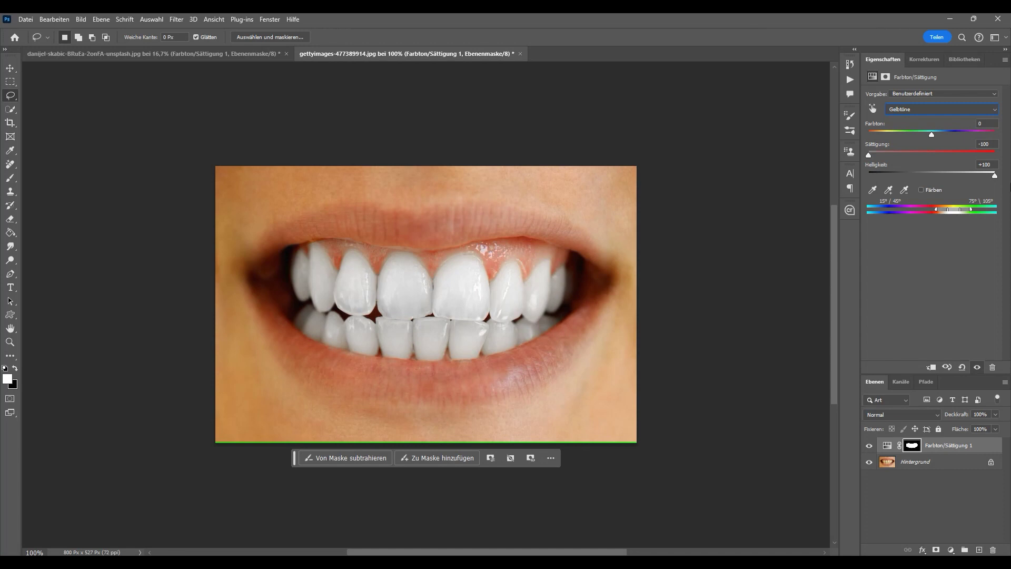
- Ease the Gelbtöne Helligkeit back from +100 to about +50
left_click_drag(1010, 186, 961, 186)
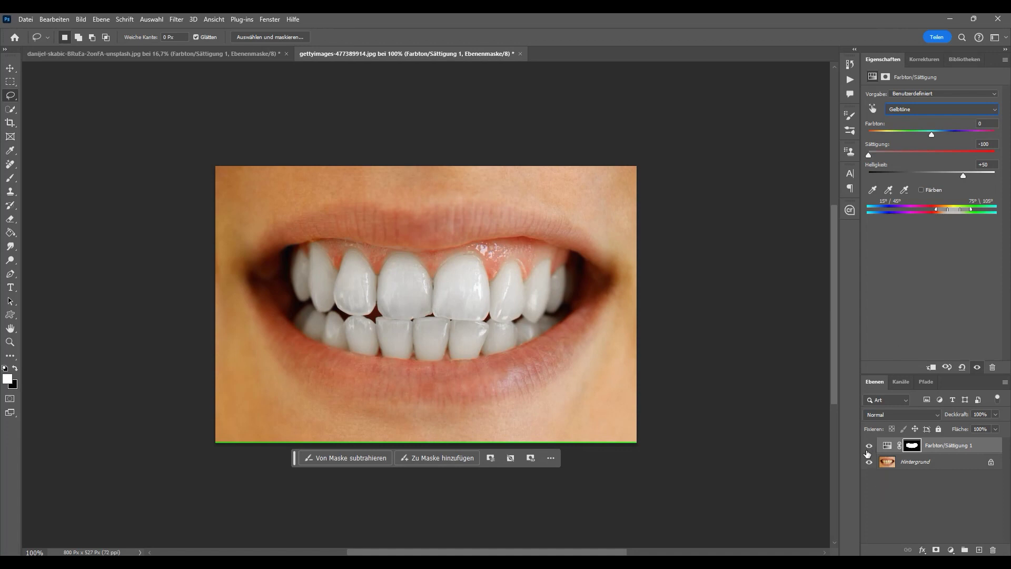
left_click(869, 446)
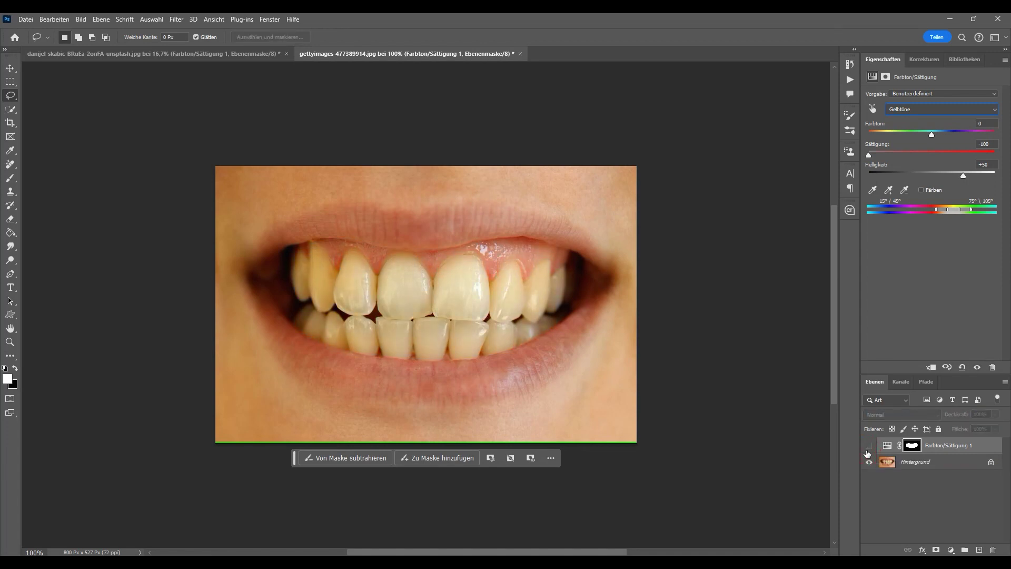
left_click(869, 447)
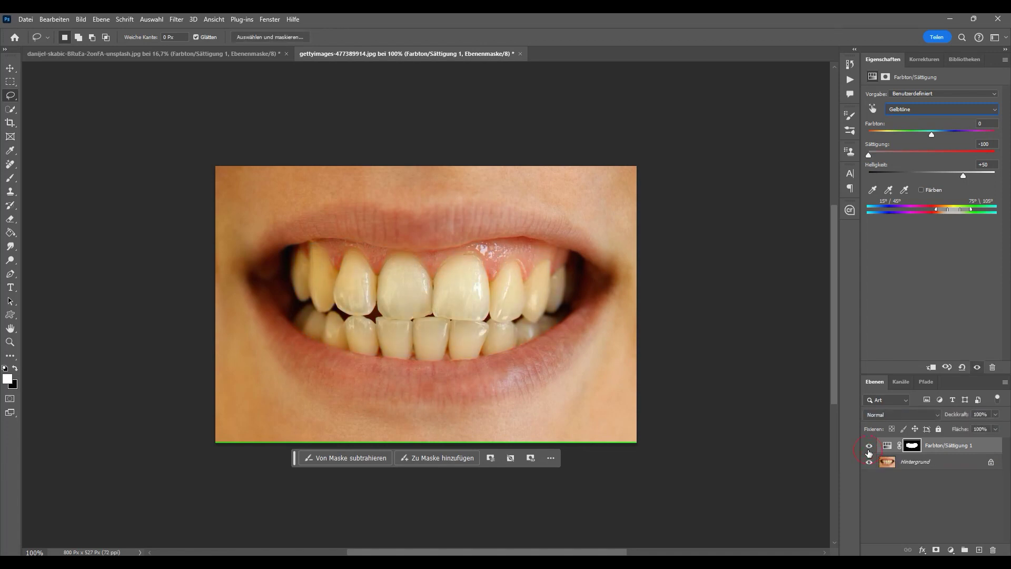
left_click(869, 446)
left_click(868, 449)
left_click(867, 450)
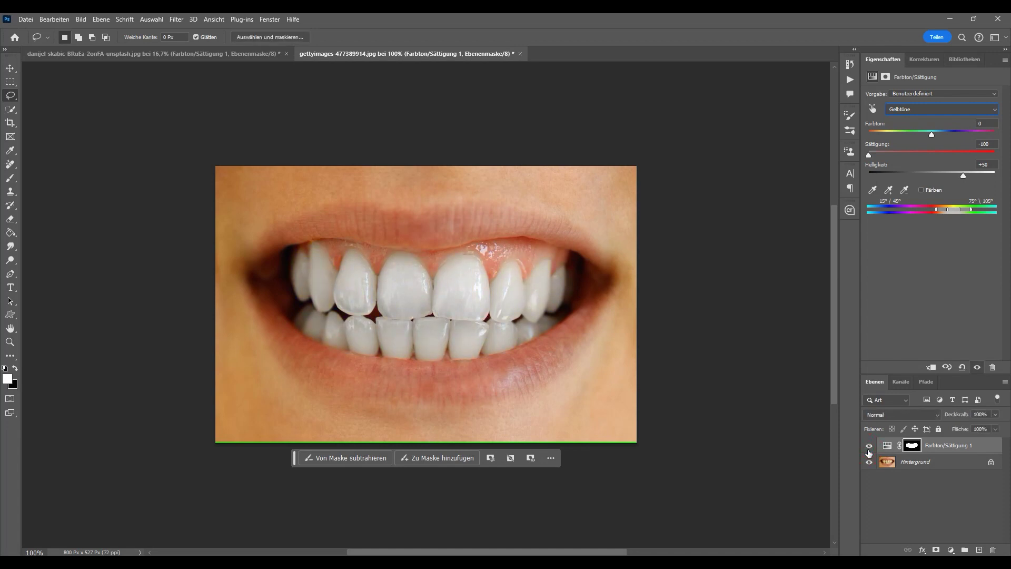